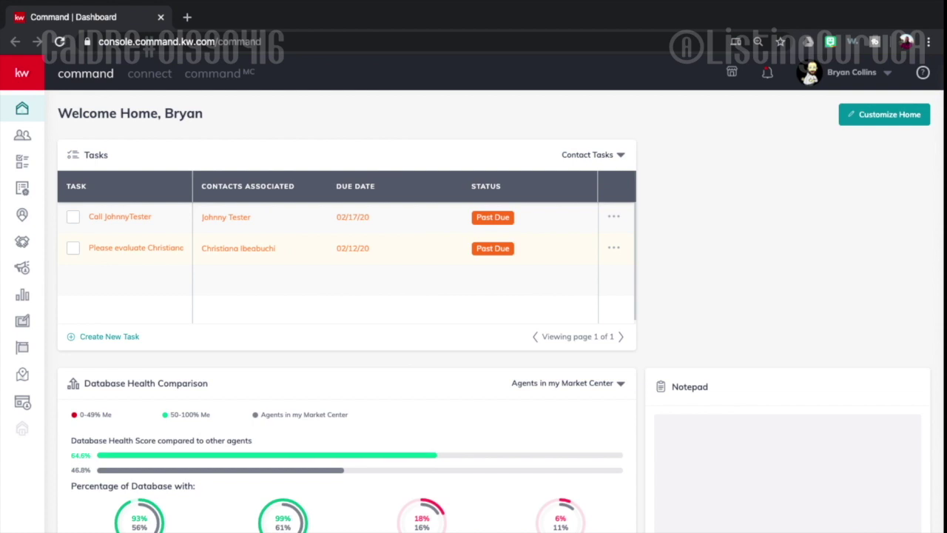
- Open the Consumer Site & App Settings page and look over its fields
mouse_move(136, 248)
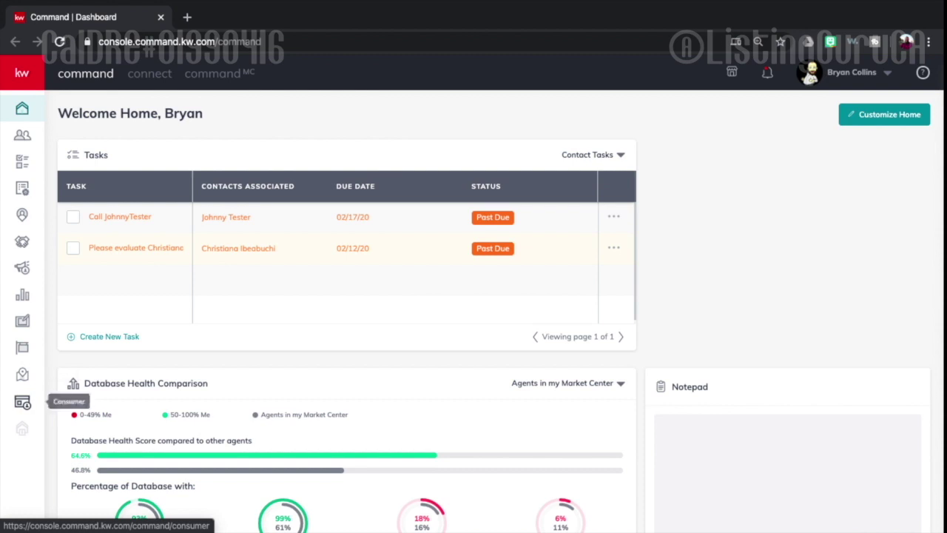
click(22, 401)
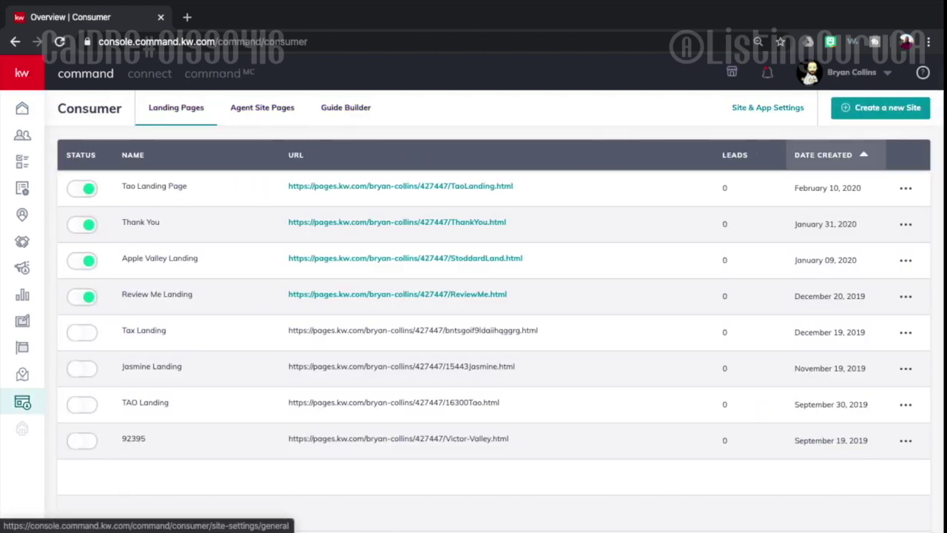
click(768, 108)
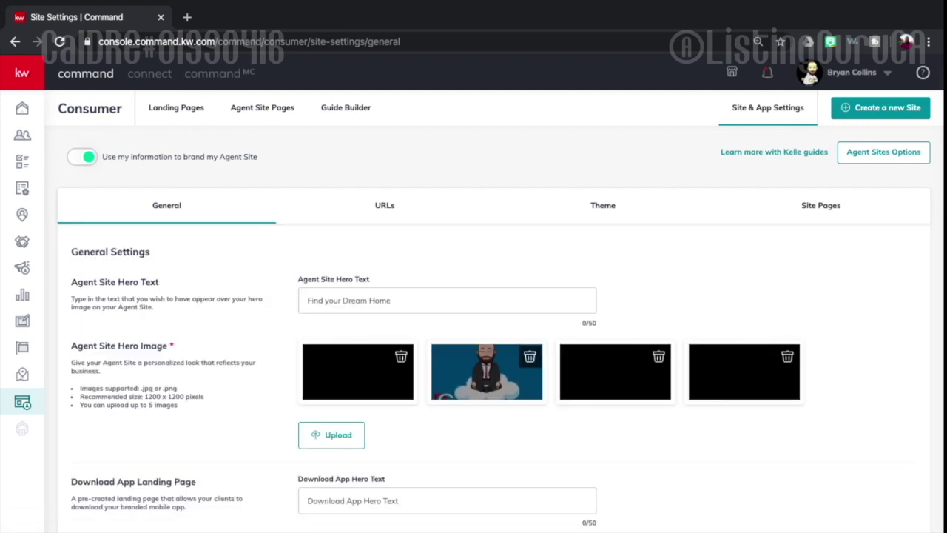
scroll(494, 329, down, 1)
scroll(495, 328, down, 1)
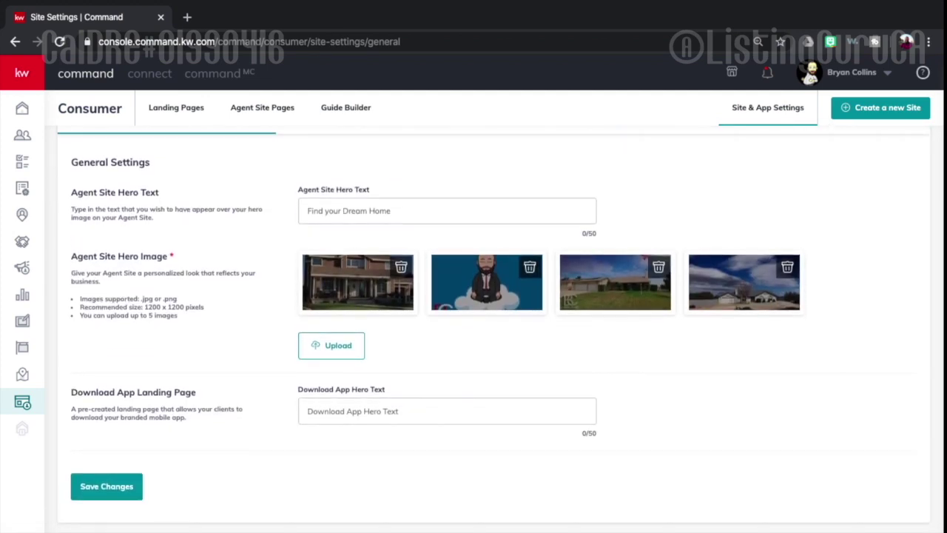
scroll(494, 328, up, 2)
scroll(494, 328, down, 2)
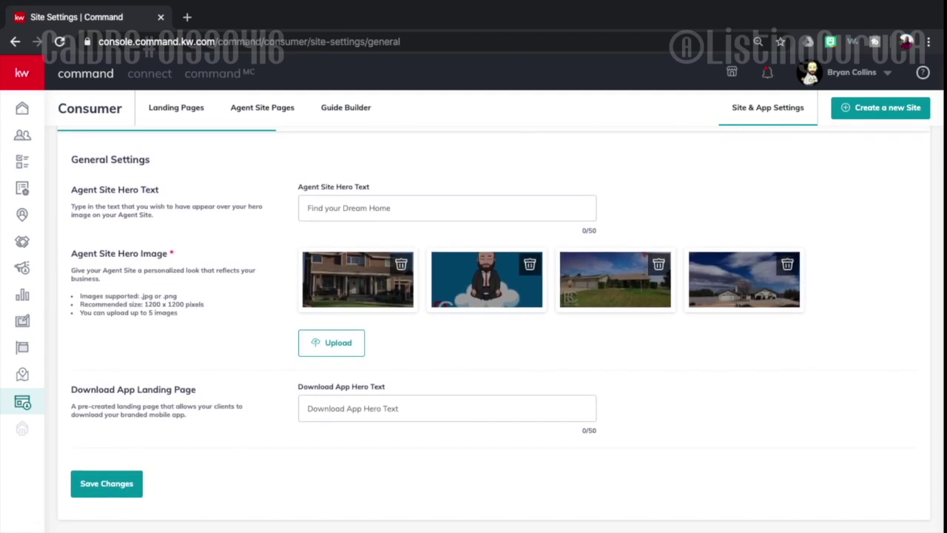
scroll(494, 329, up, 2)
scroll(494, 329, up, 1)
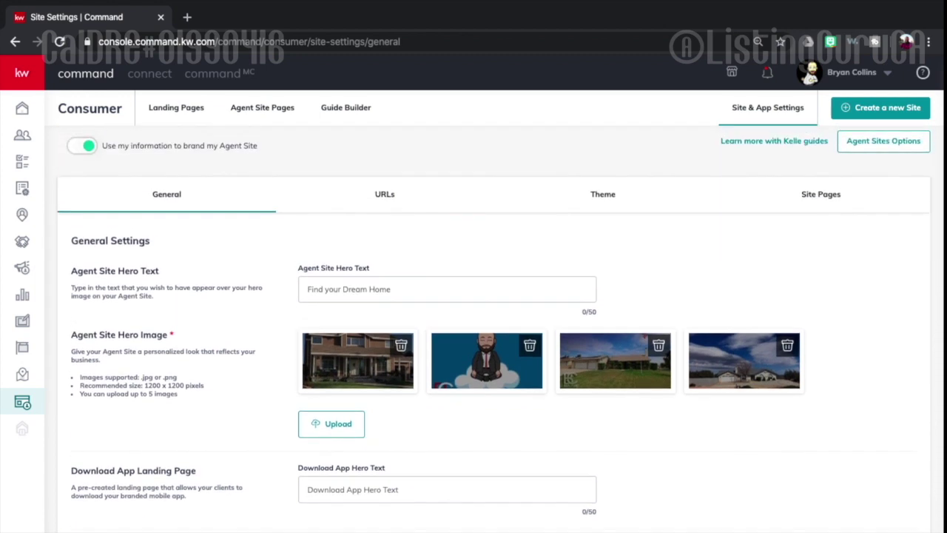
scroll(494, 329, down, 2)
scroll(494, 329, up, 1)
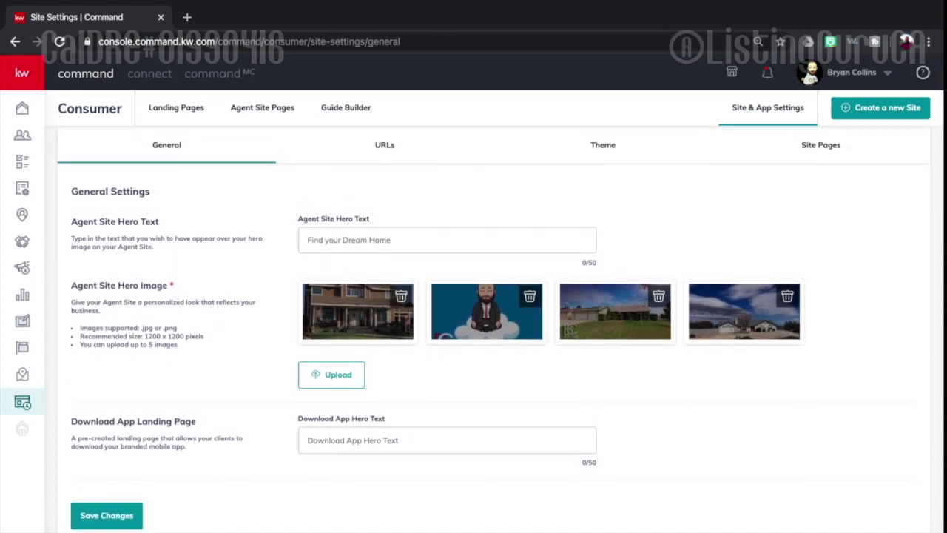
scroll(494, 328, up, 1)
scroll(494, 329, down, 2)
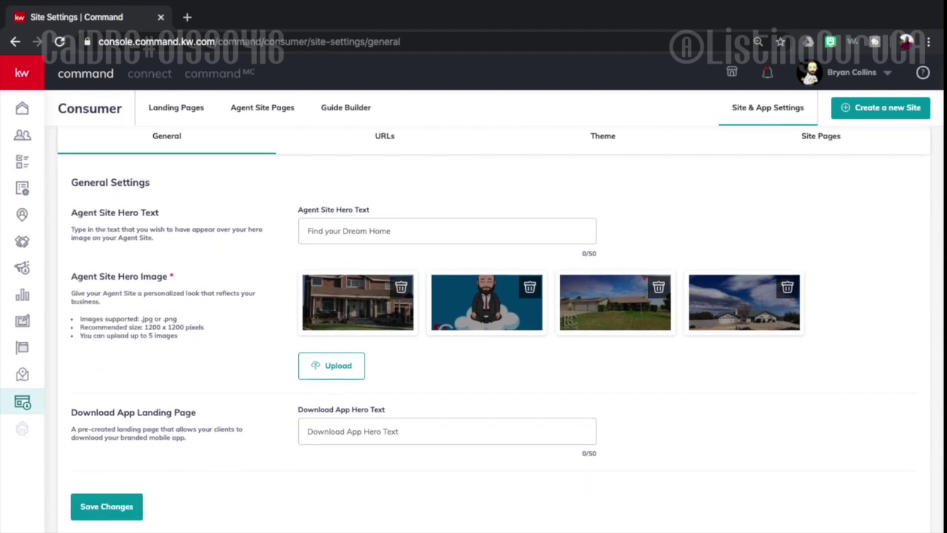
- Enter 'Download the BEST Real Estate Search App HERE' as Download App Hero Text and save
click(447, 430)
text(Down)
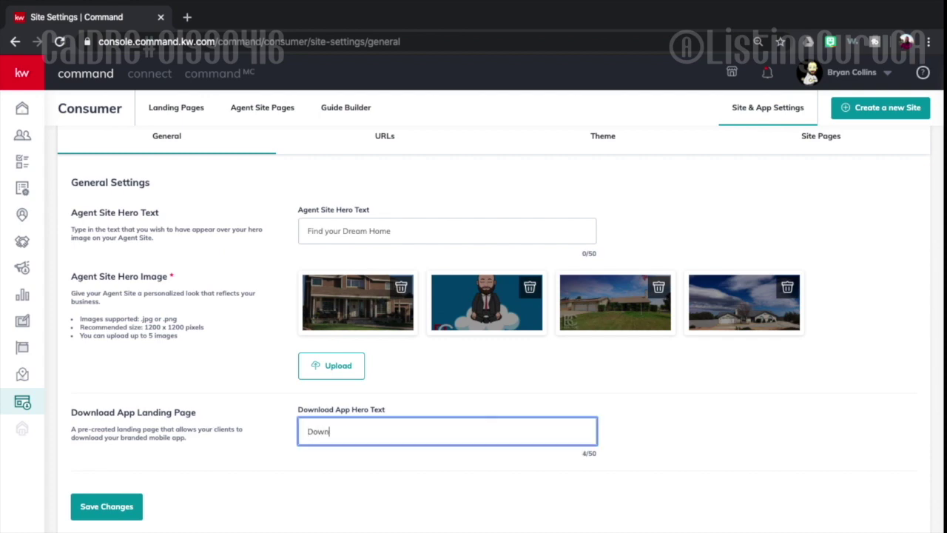
text(load the BEST Real Estate Search App)
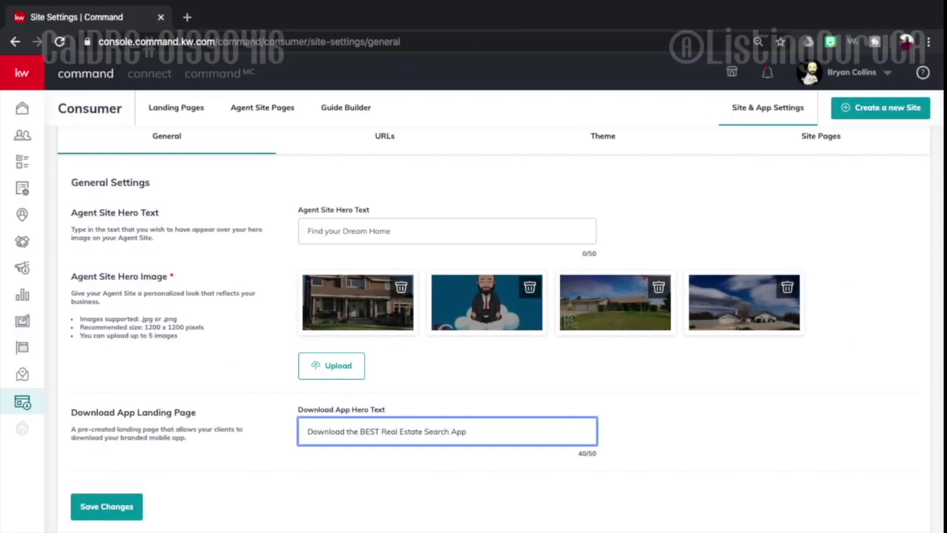
text( HERE)
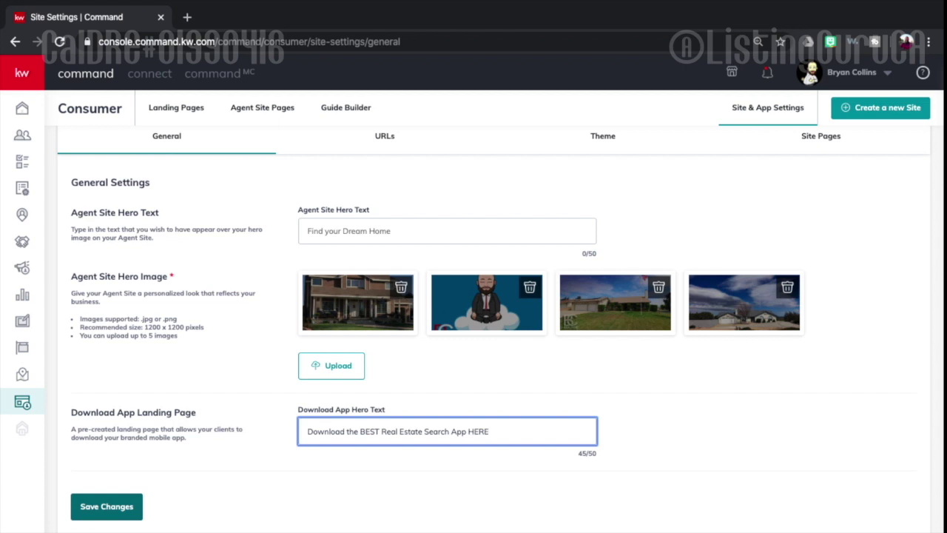
click(106, 506)
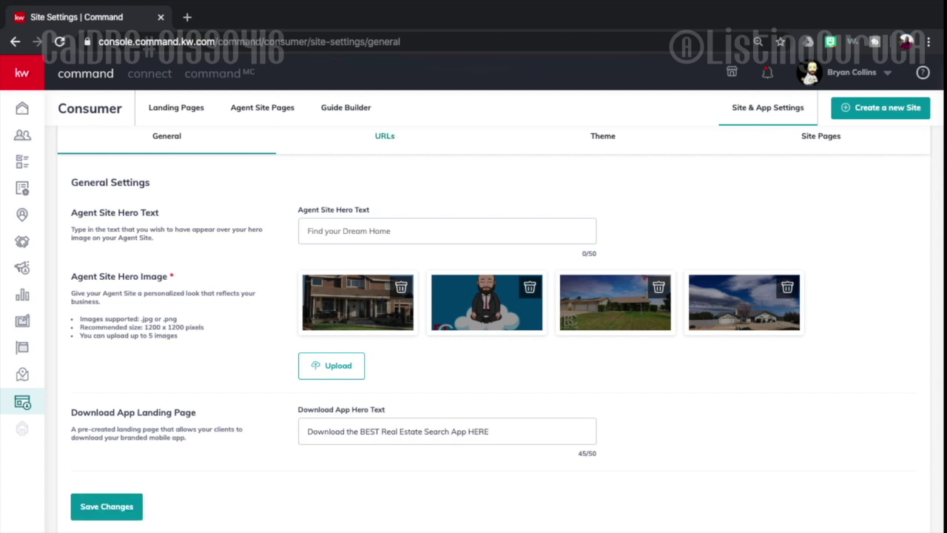
click(385, 137)
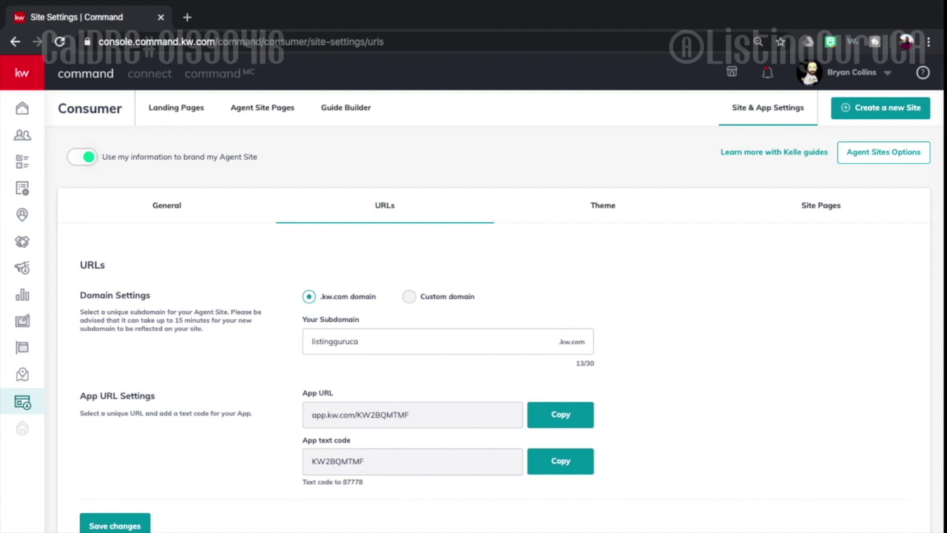
- Copy the KW app URL from the URL settings and open a new browser tab
scroll(494, 333, down, 2)
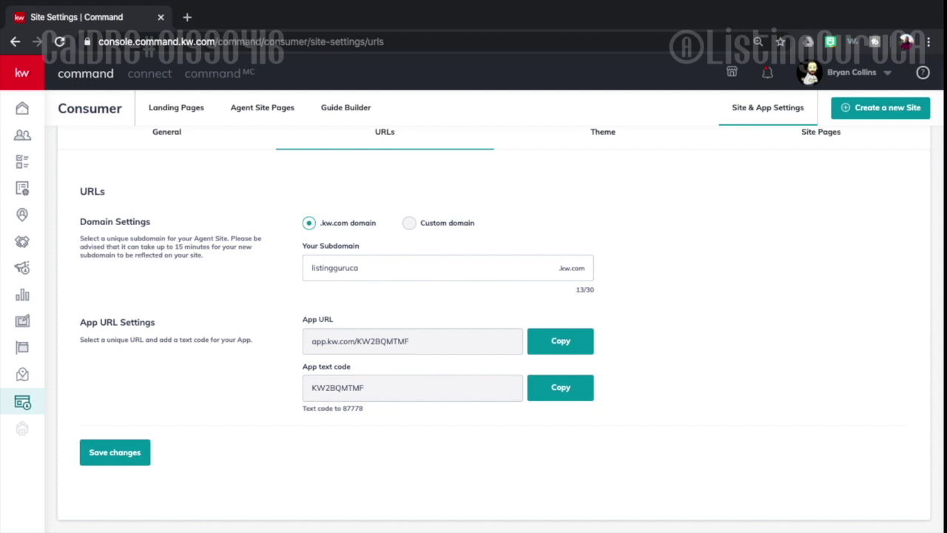
click(559, 340)
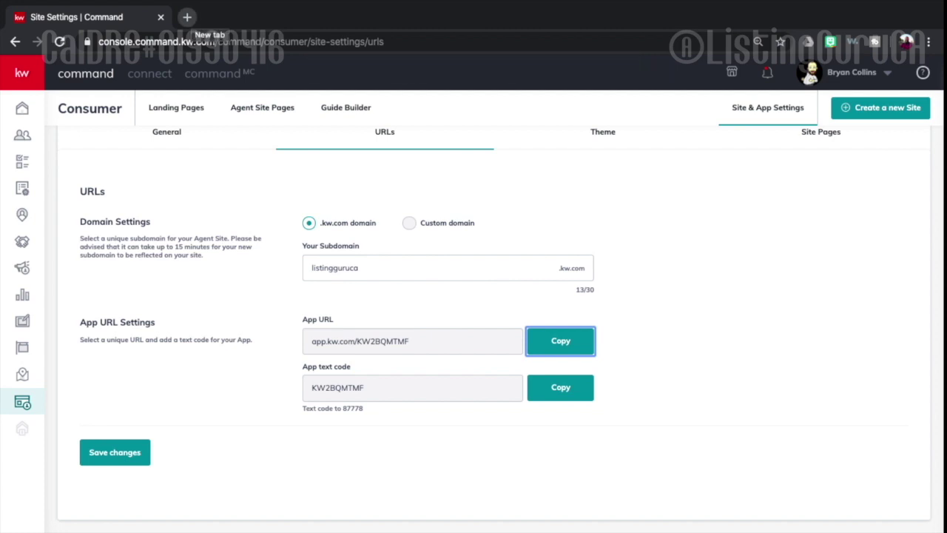
click(187, 17)
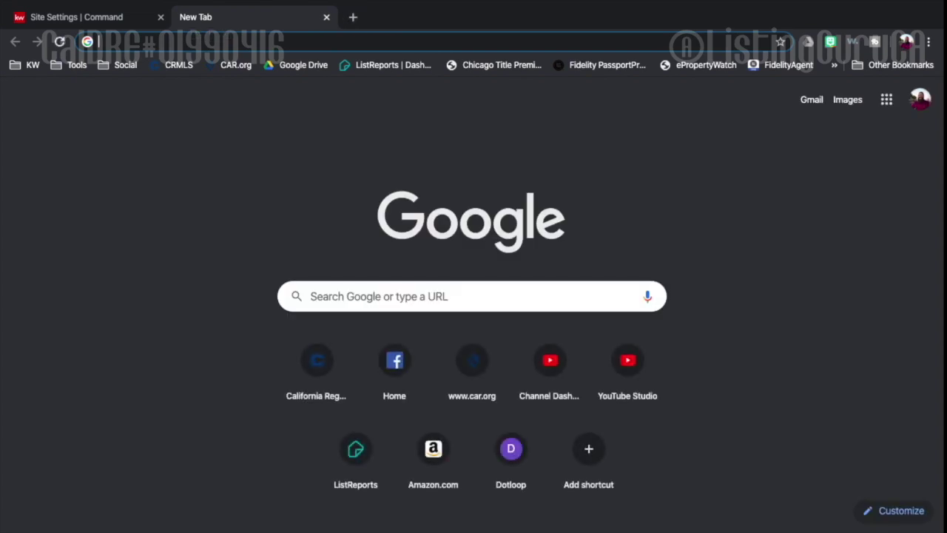
- Go to domains.google.com and bring up the DNS settings for listingguruca.com
text(dom)
key(Return)
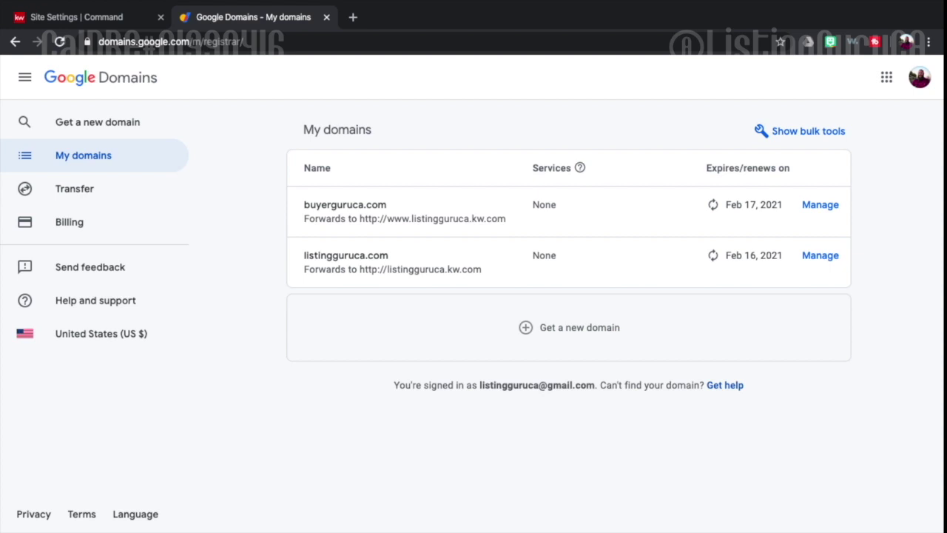
click(820, 255)
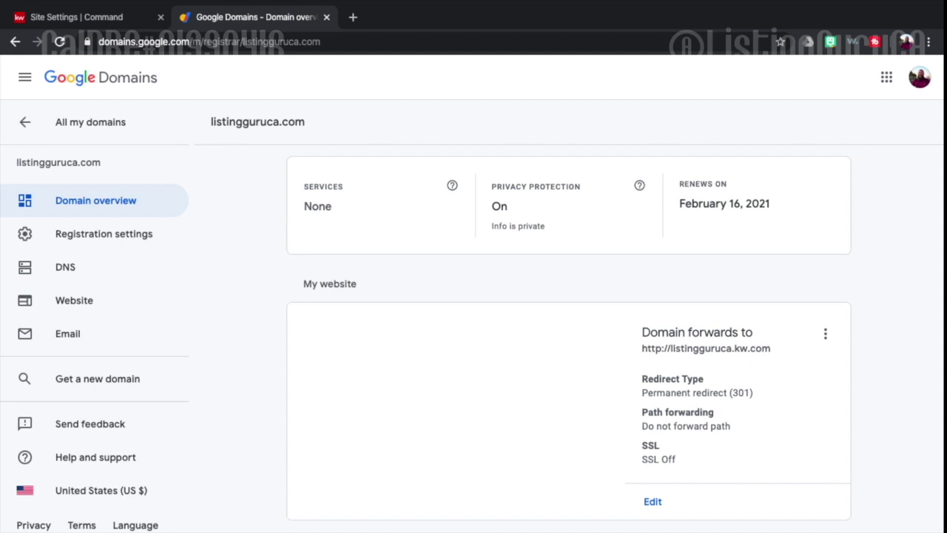
scroll(568, 333, down, 2)
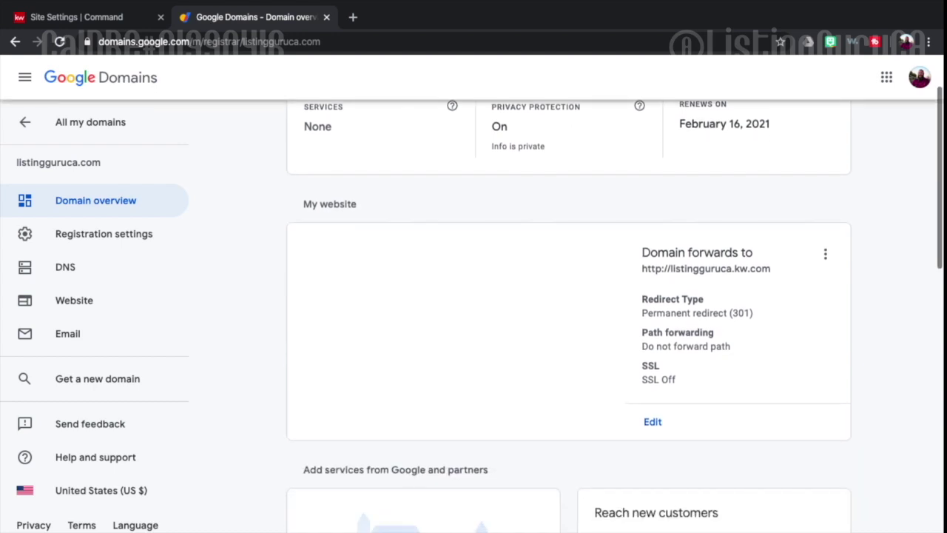
scroll(568, 311, up, 2)
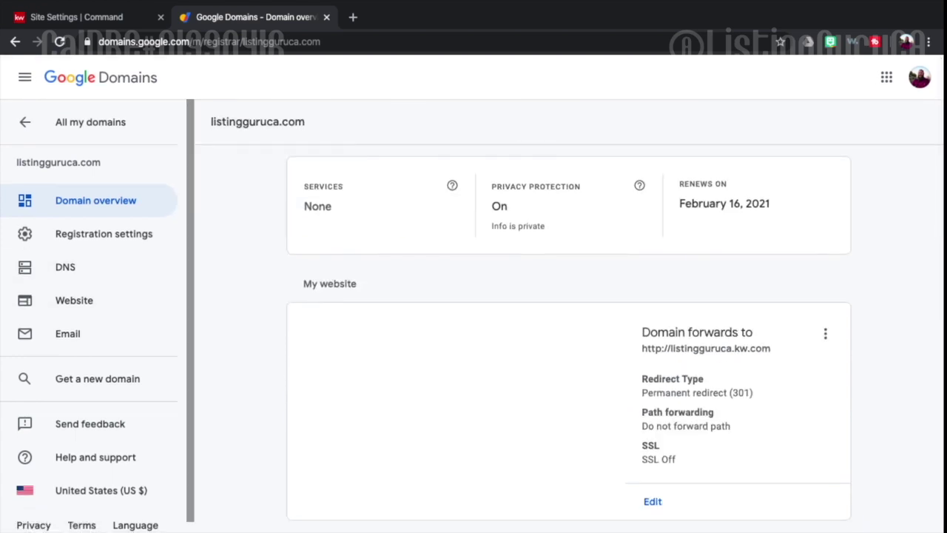
click(65, 266)
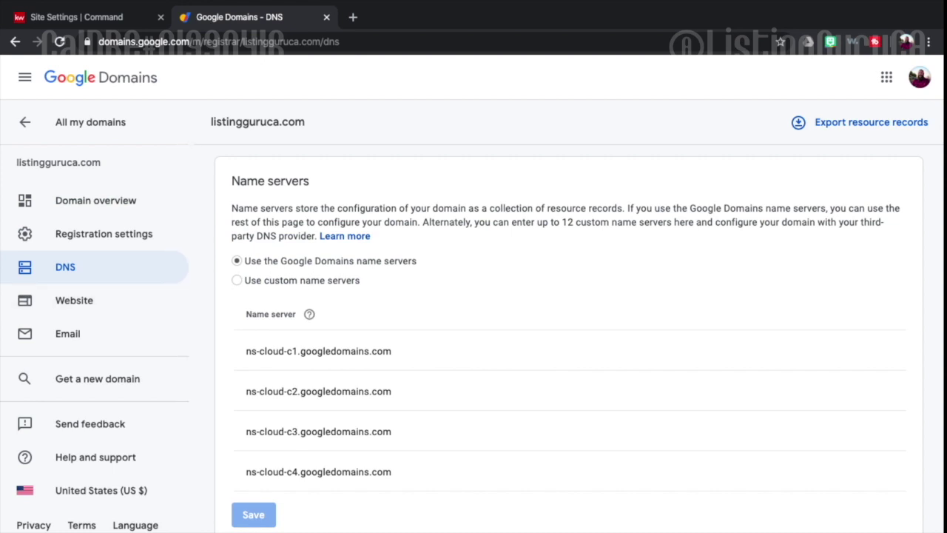
- Scroll down the listingguruca.com DNS page to the Synthetic records section
scroll(568, 318, down, 4)
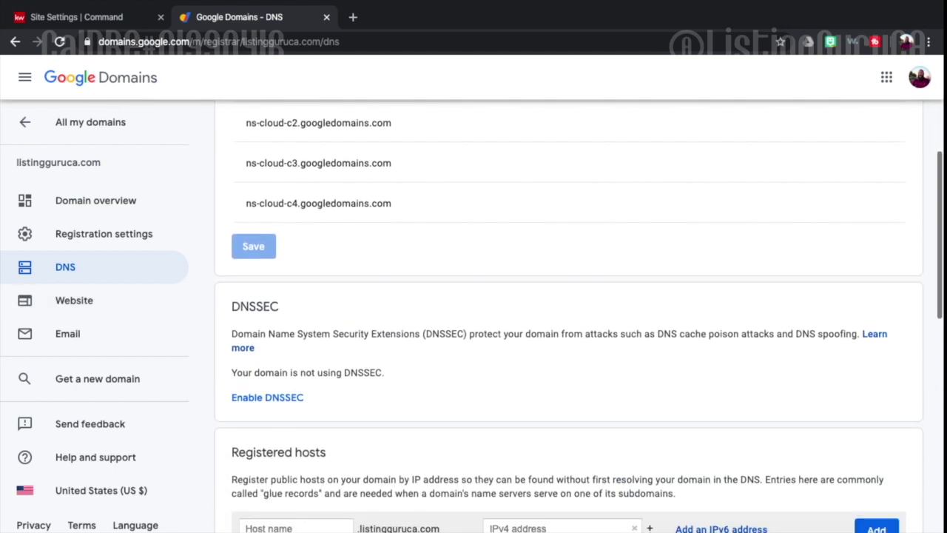
scroll(568, 318, down, 6)
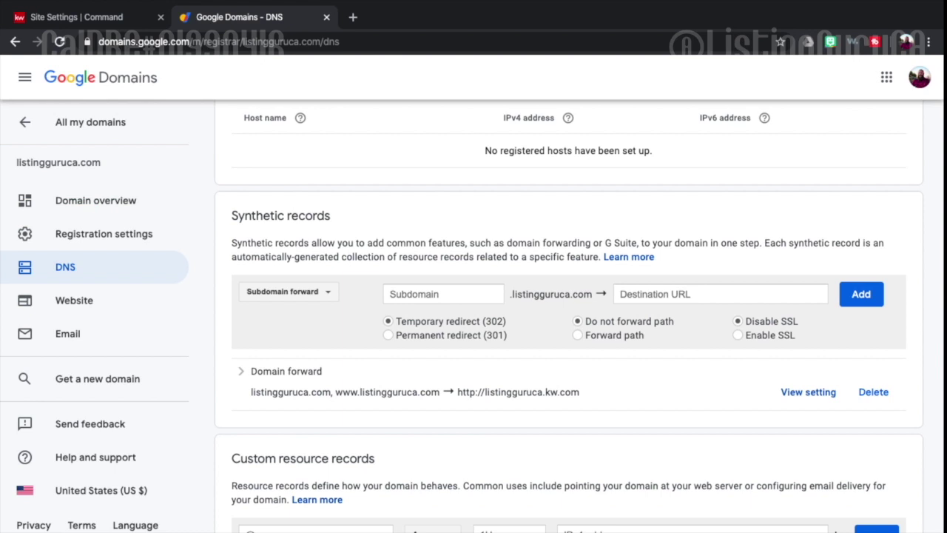
- Create a subdomain forward for 'app' with the pasted KW app URL as destination
click(443, 294)
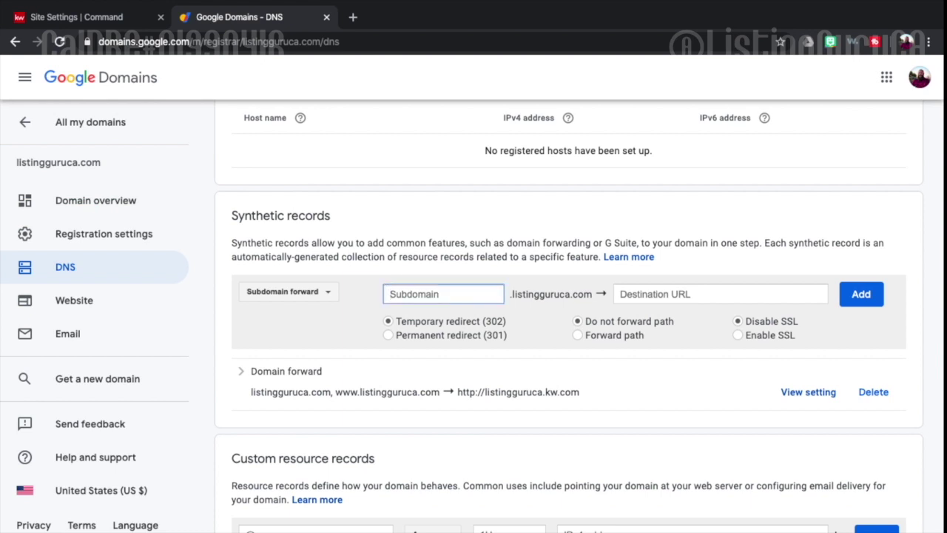
text(app)
click(651, 294)
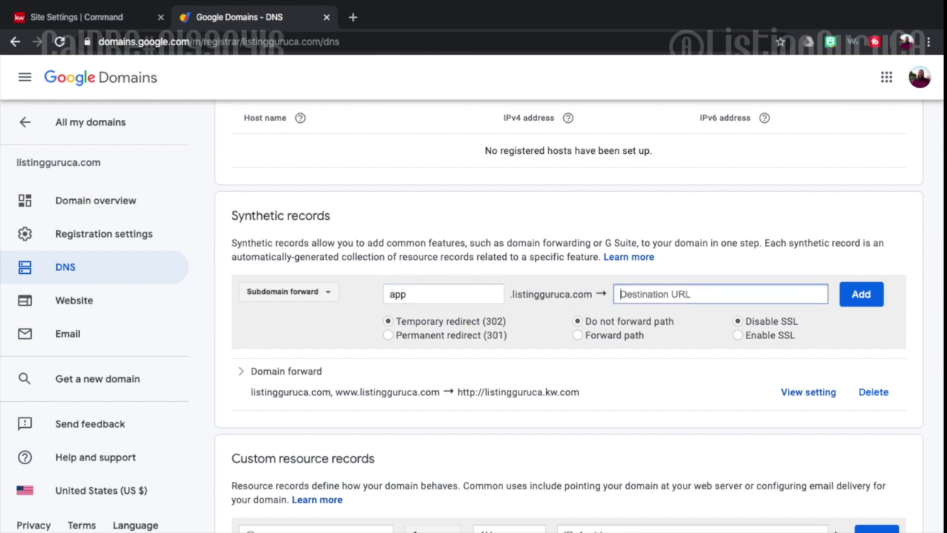
key(ctrl+v)
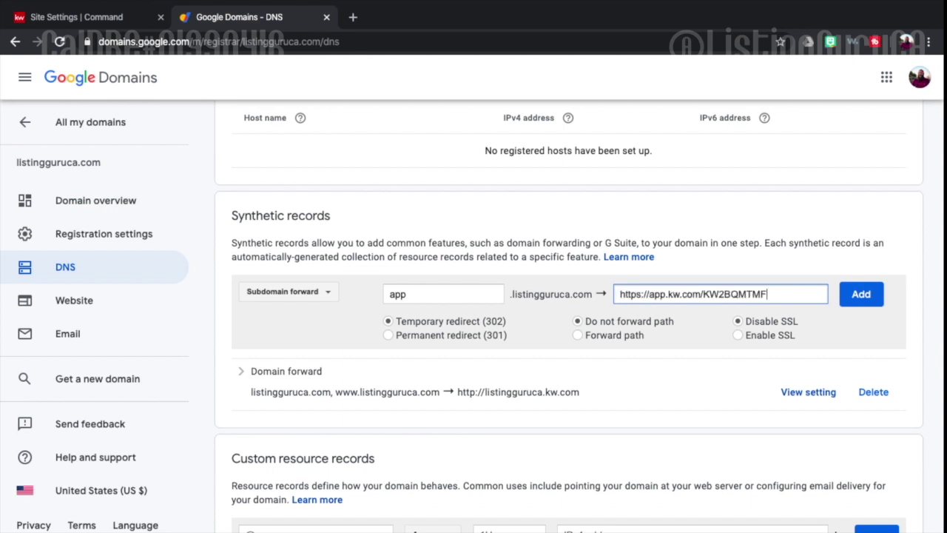
scroll(568, 318, down, 1)
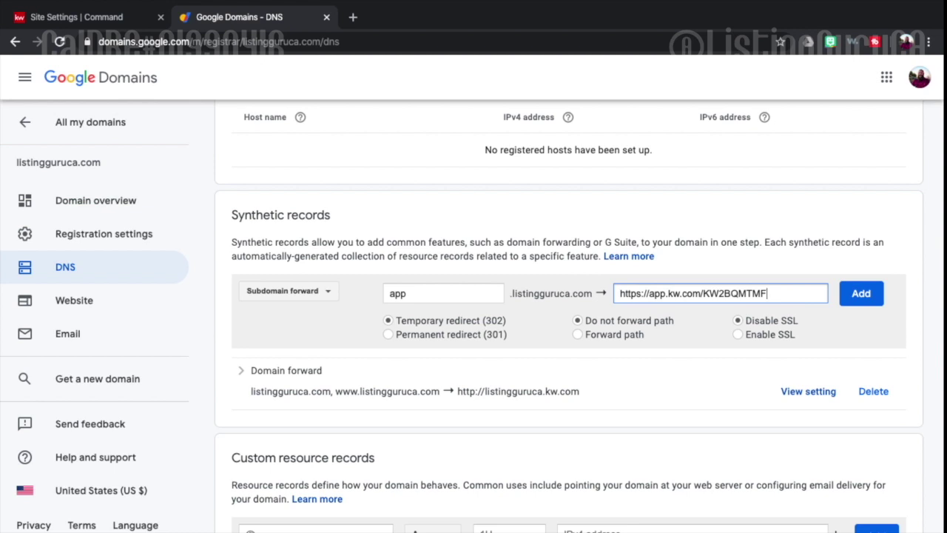
scroll(568, 318, down, 1)
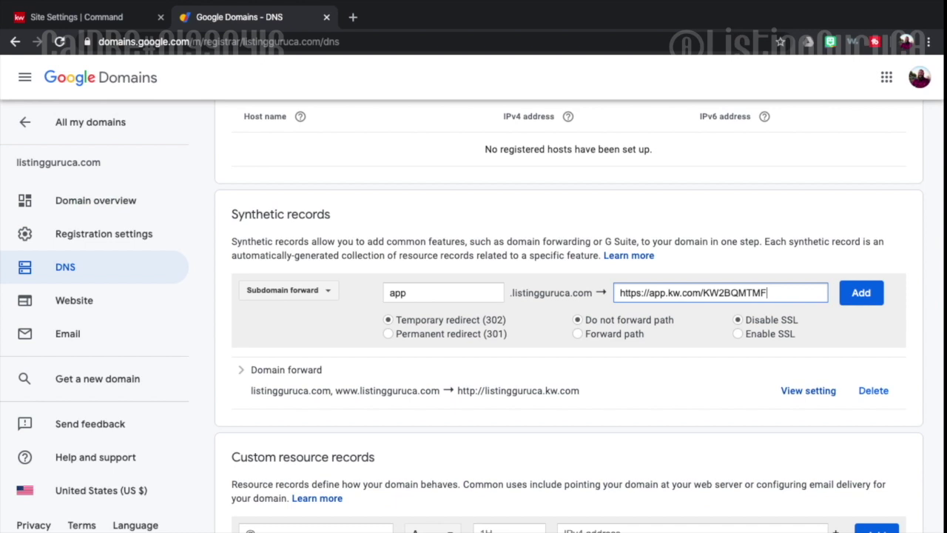
- Make the forward a permanent 301 redirect with SSL enabled and add the record
click(388, 334)
scroll(568, 318, up, 1)
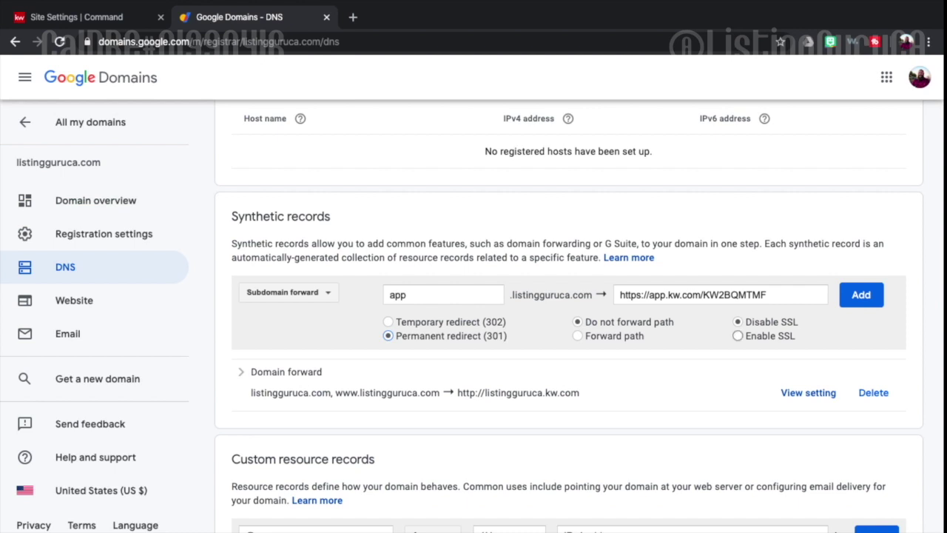
click(737, 335)
click(860, 295)
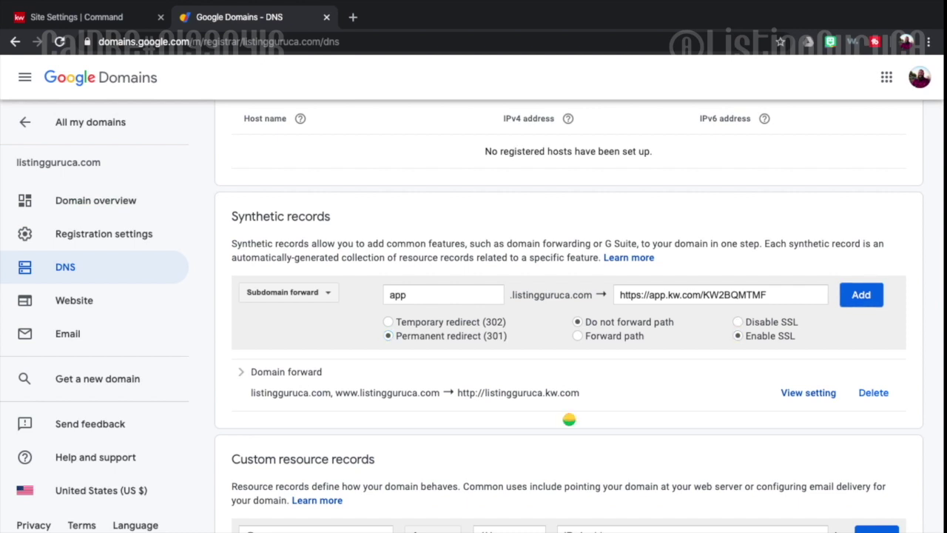
scroll(569, 316, down, 1)
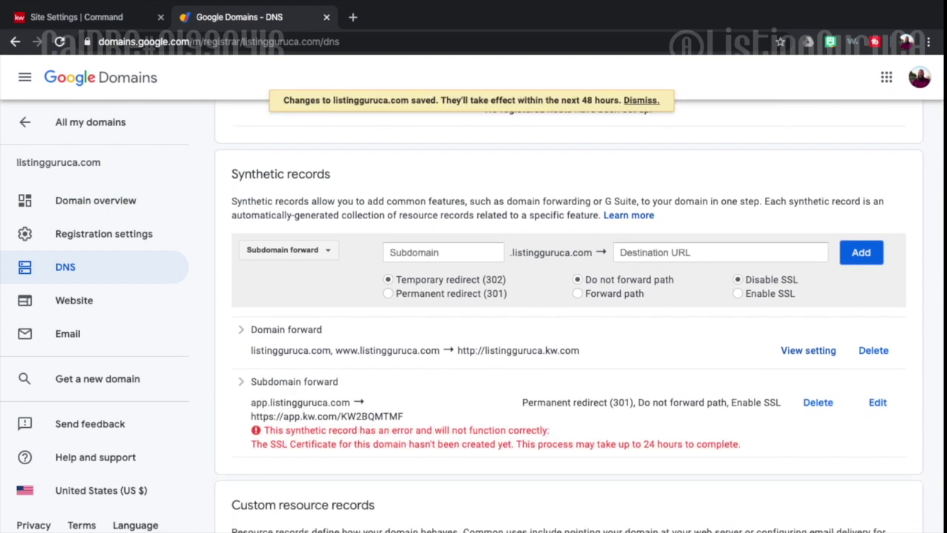
scroll(569, 316, up, 1)
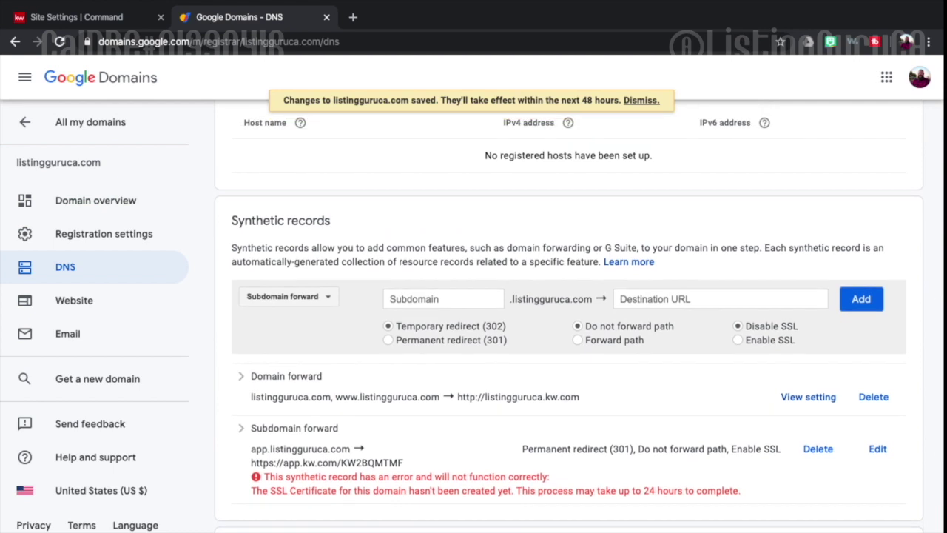
scroll(568, 318, up, 1)
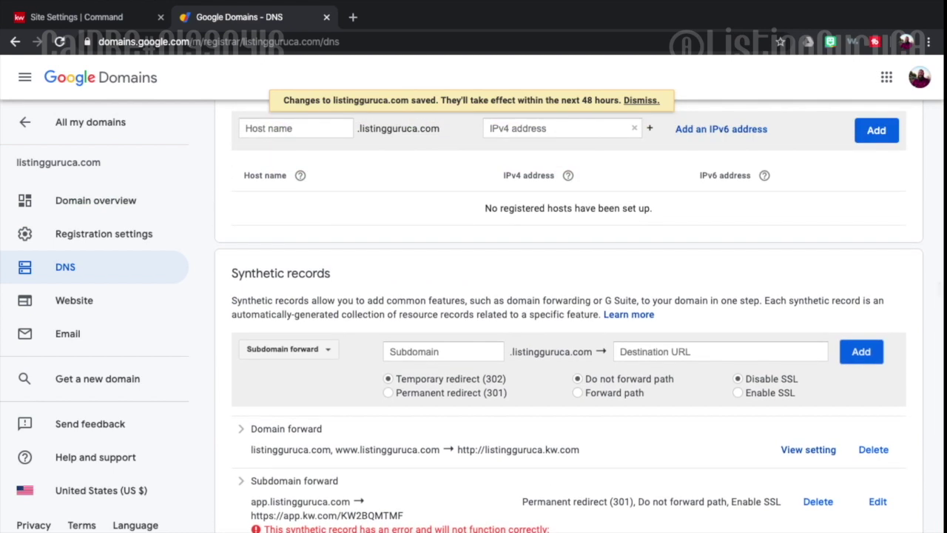
scroll(568, 318, down, 3)
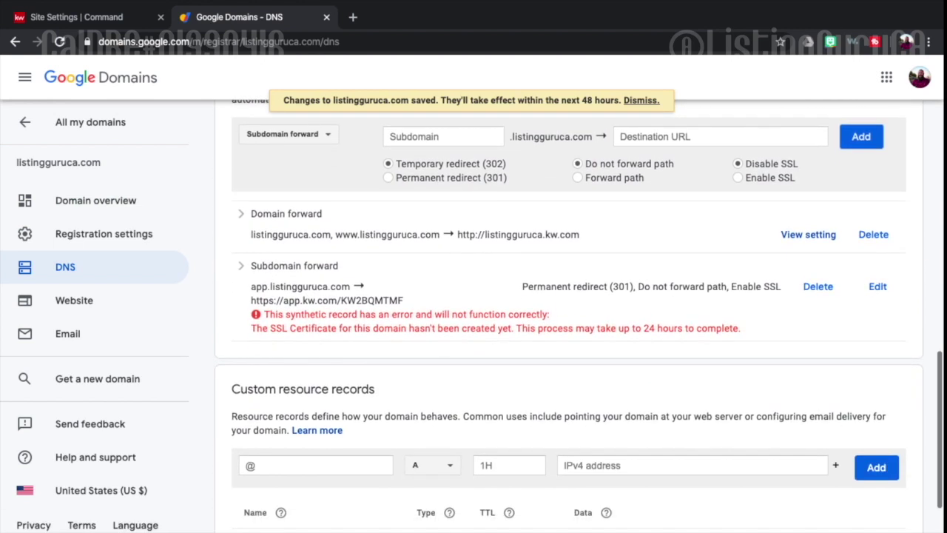
scroll(568, 318, up, 2)
key(ctrl+t)
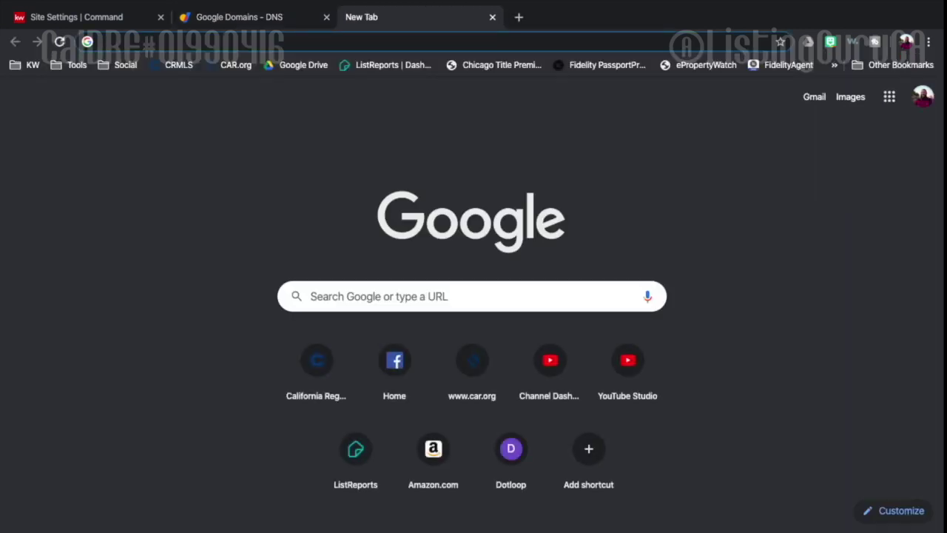
- Visit app.listingguruca.com, send the app download link to a mobile number, and dismiss the confirmation
text(app.)
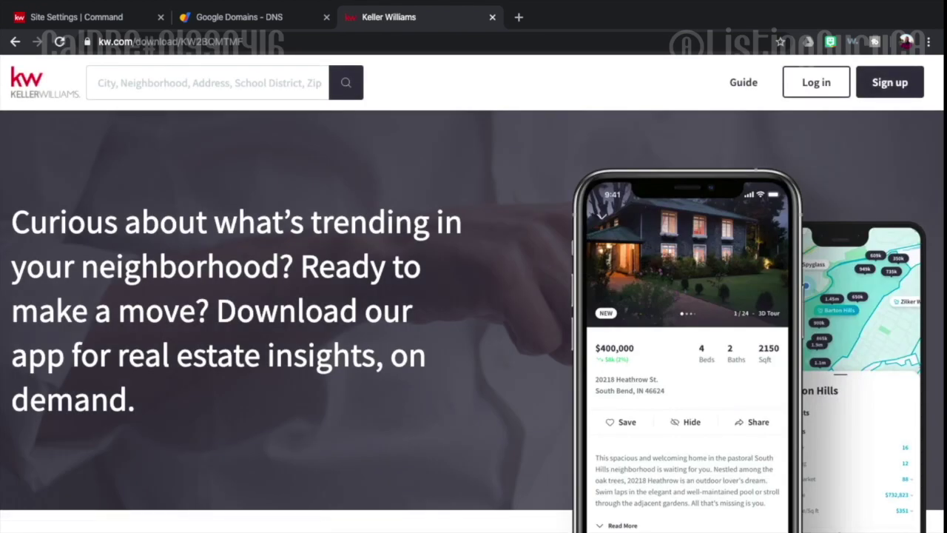
scroll(474, 296, down, 3)
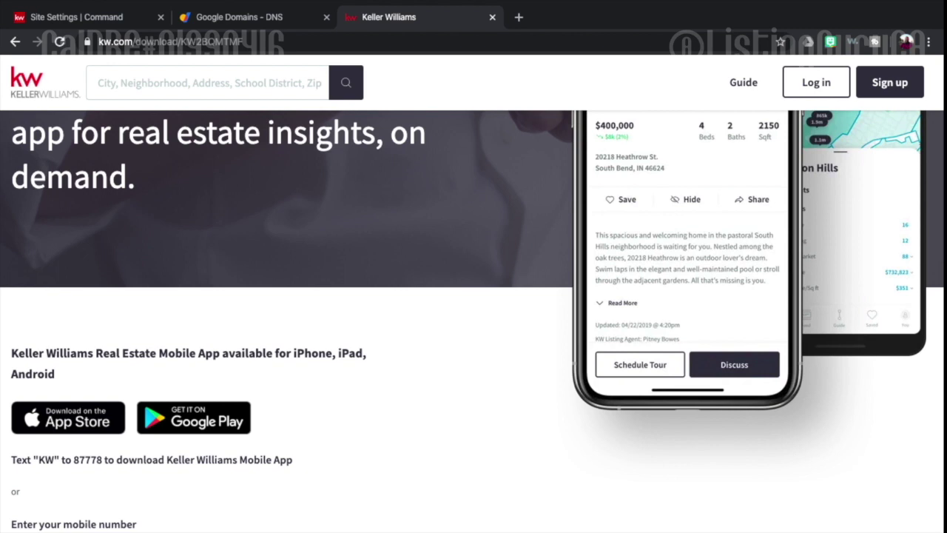
scroll(473, 317, down, 2)
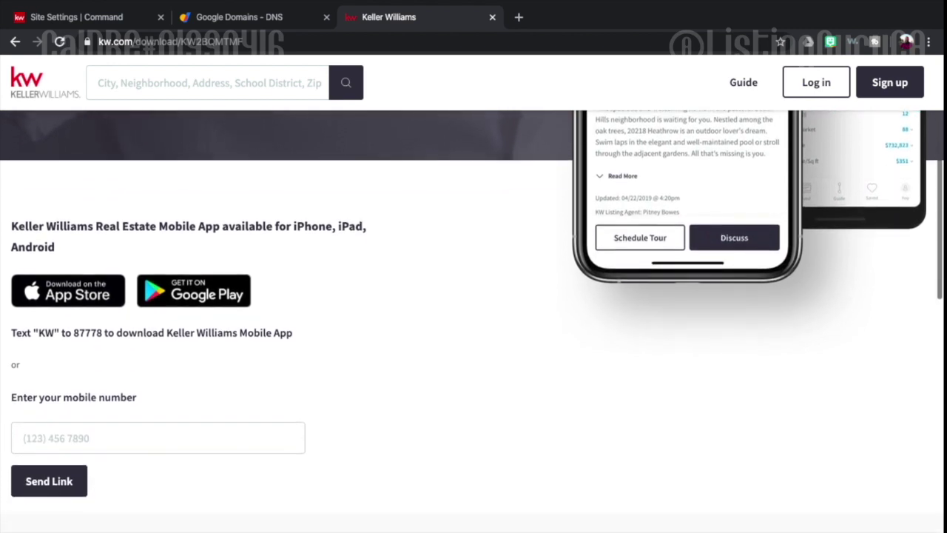
scroll(473, 317, down, 1)
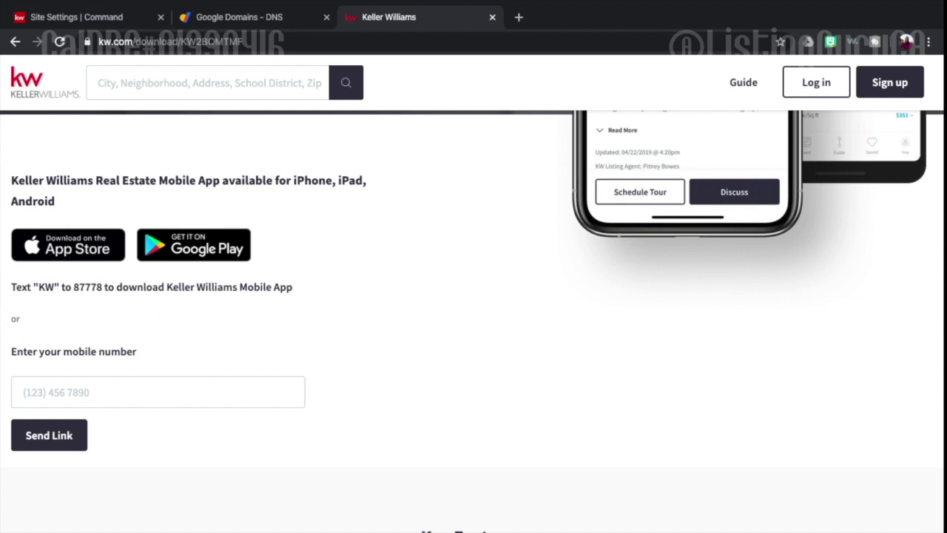
scroll(473, 288, up, 1)
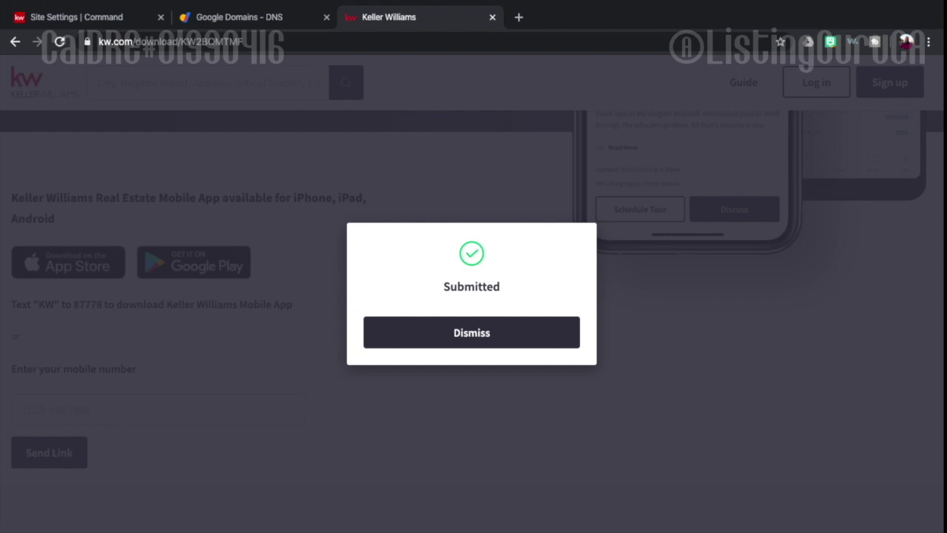
key(Escape)
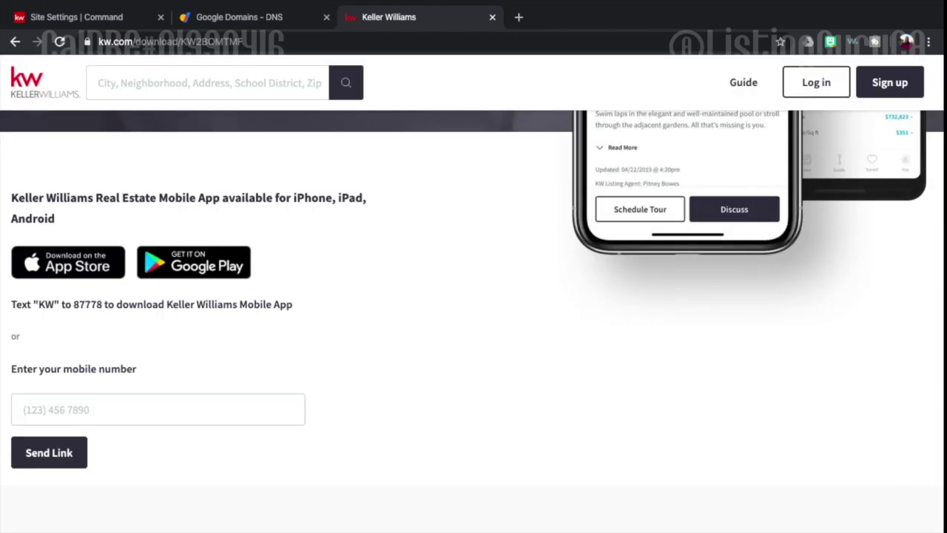
- Switch back to the Site Settings | Command browser tab
key(ctrl+1)
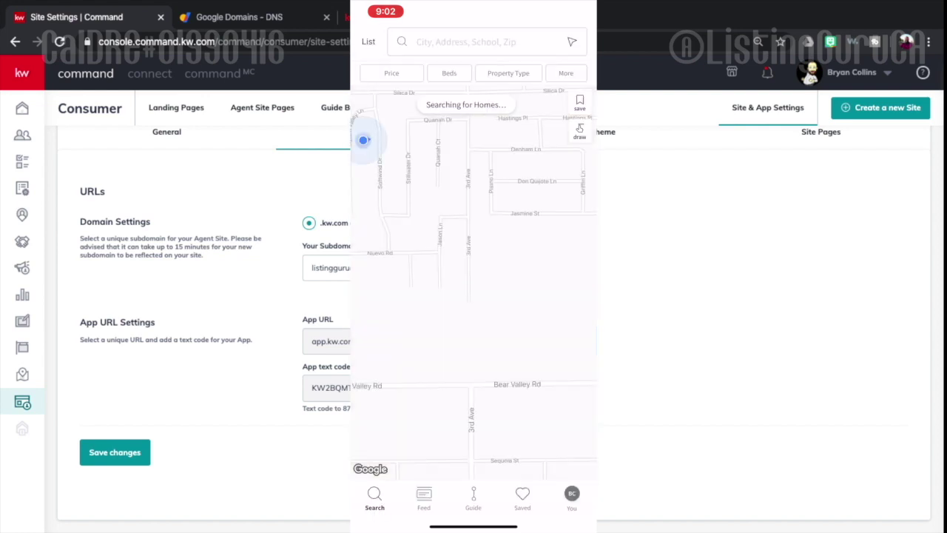
- In the KW app, view the You menu and the Add Co-buyer screen, then return
click(571, 497)
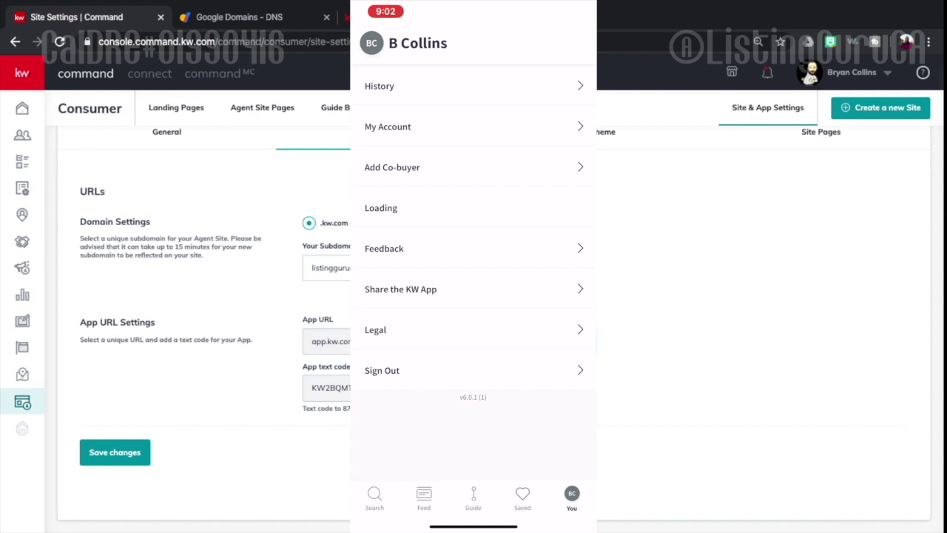
click(392, 168)
click(365, 37)
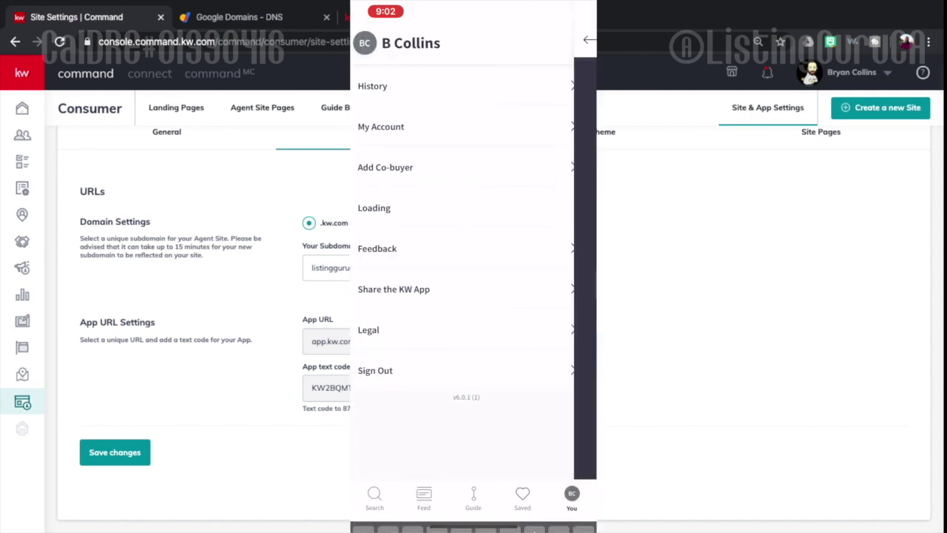